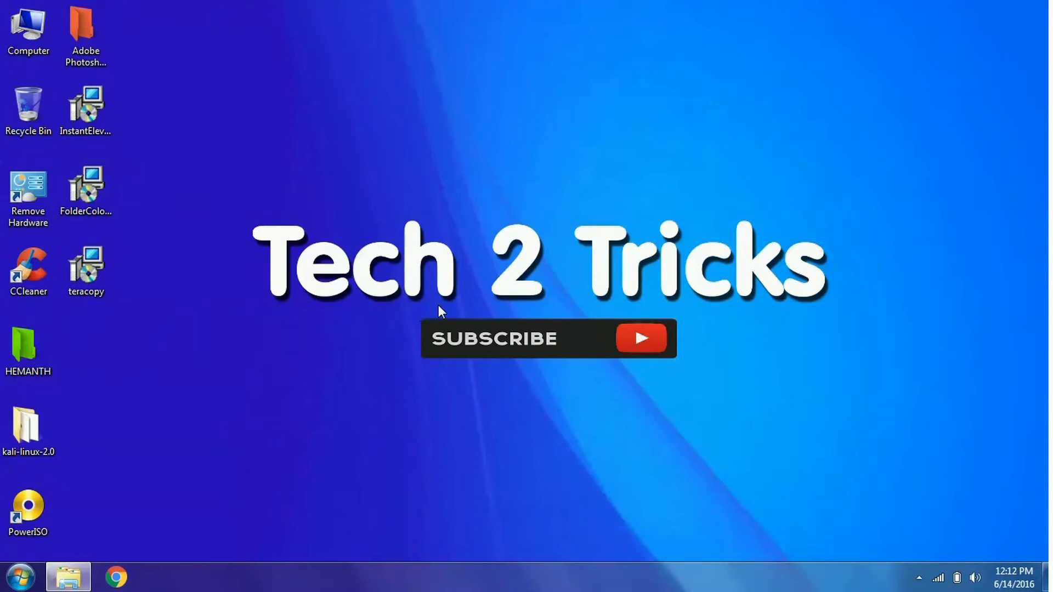
Step: Open Format for the TECH 2TRICK (A:) drive and set its file system to NTFS
click(68, 577)
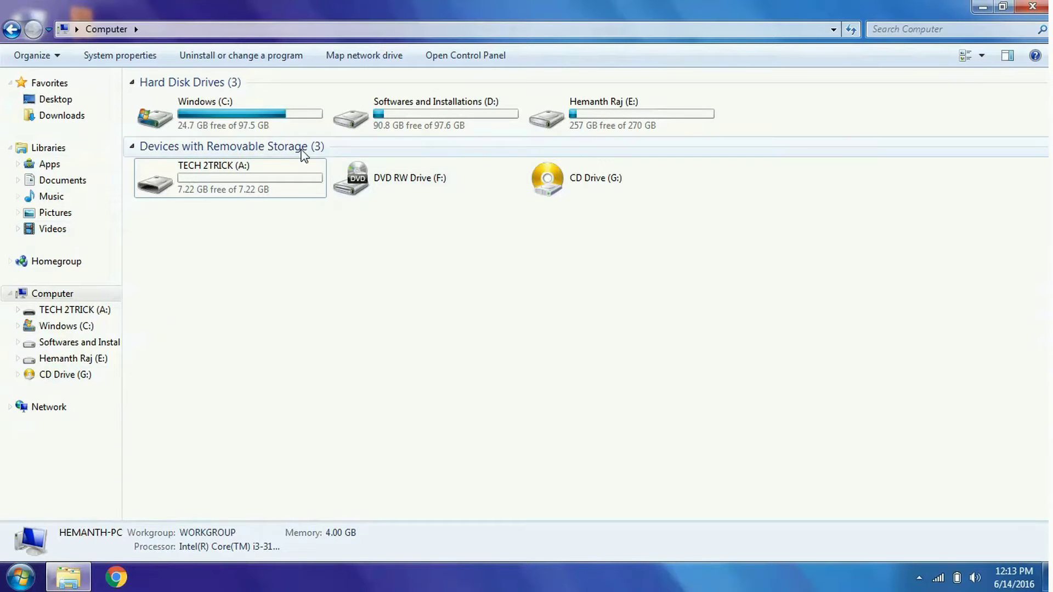
right_click(194, 176)
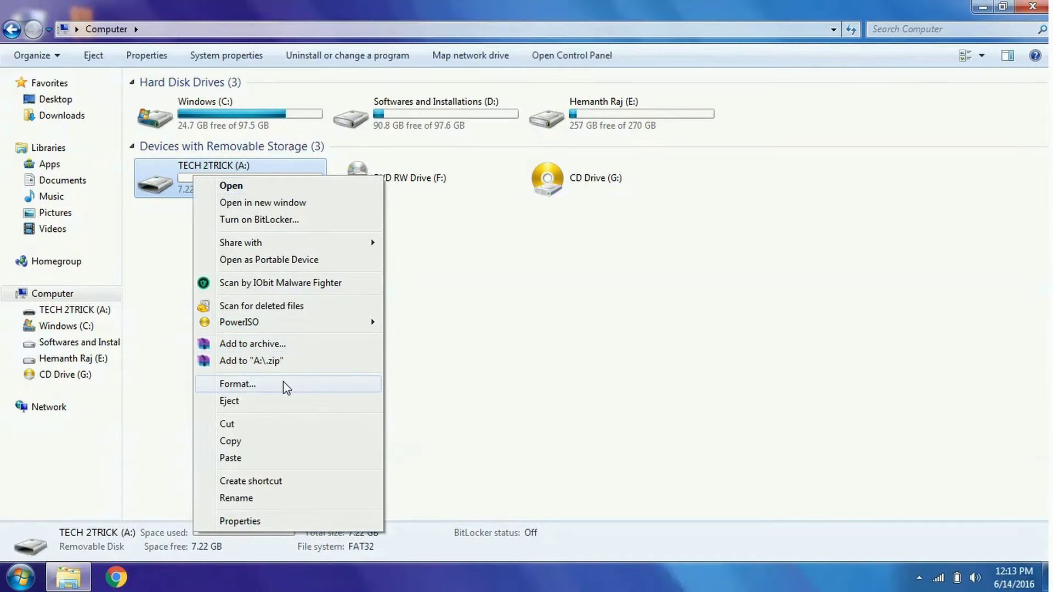
click(284, 384)
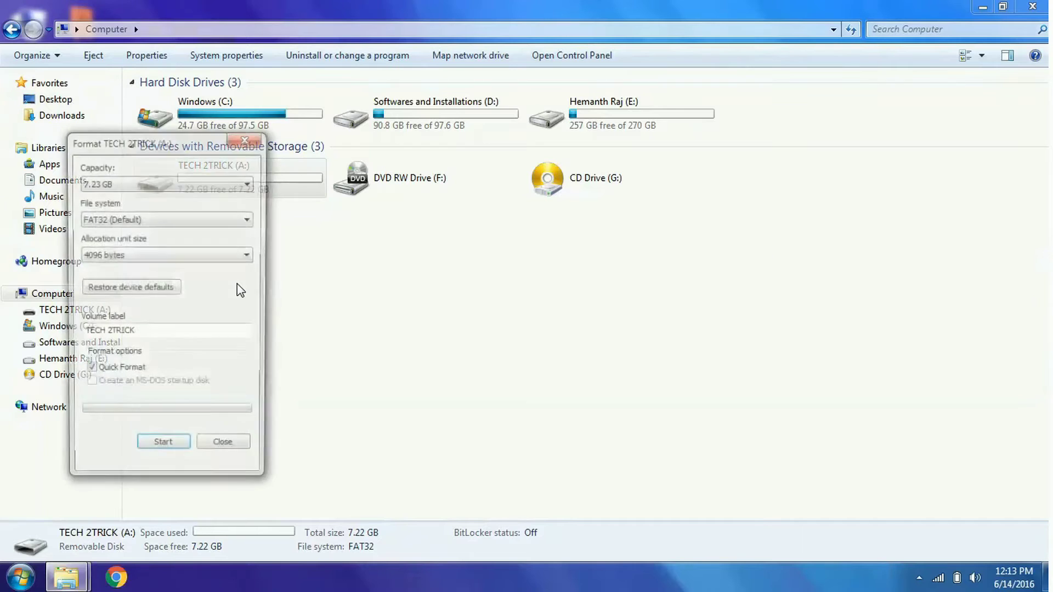
drag(211, 145, 342, 142)
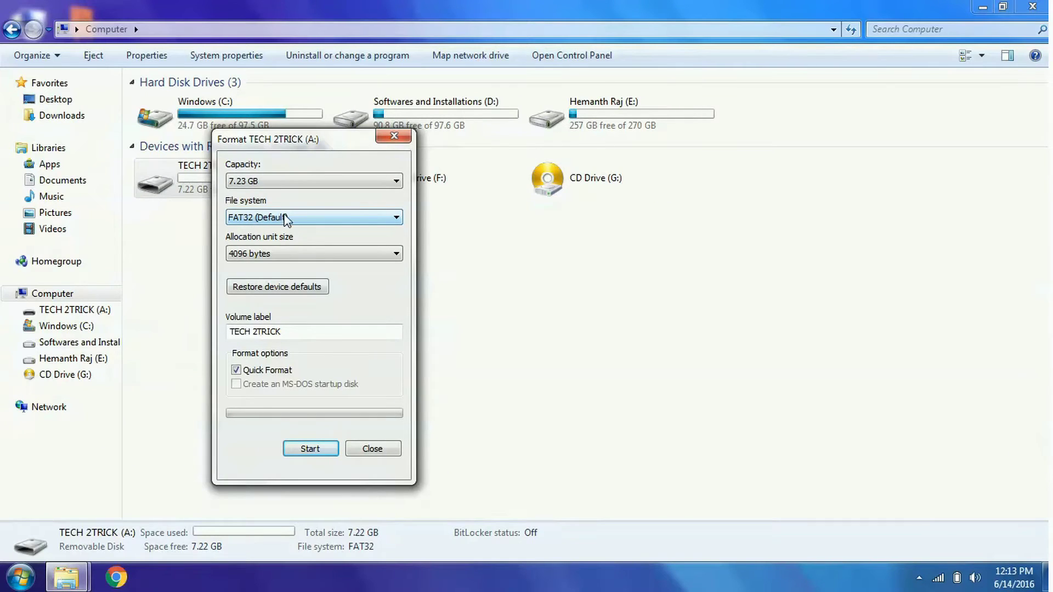
click(289, 219)
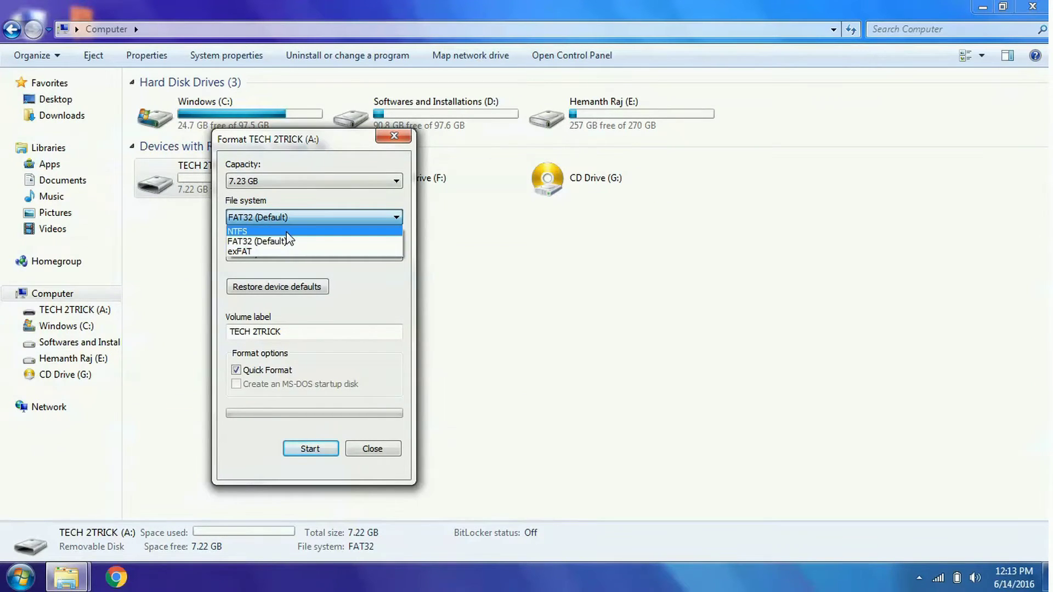
click(286, 232)
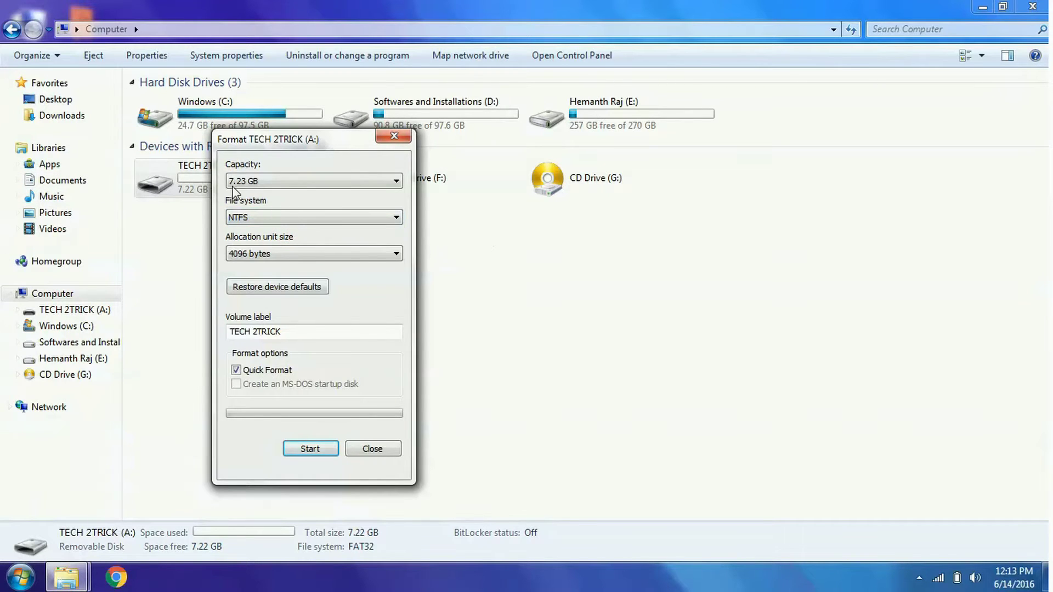
drag(255, 150, 312, 89)
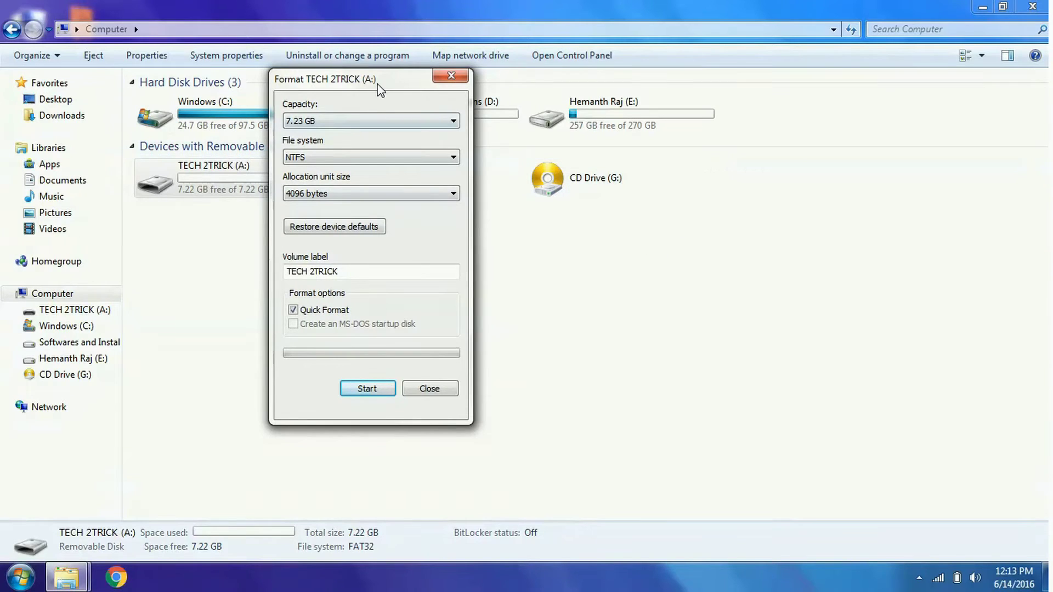
drag(378, 90, 419, 113)
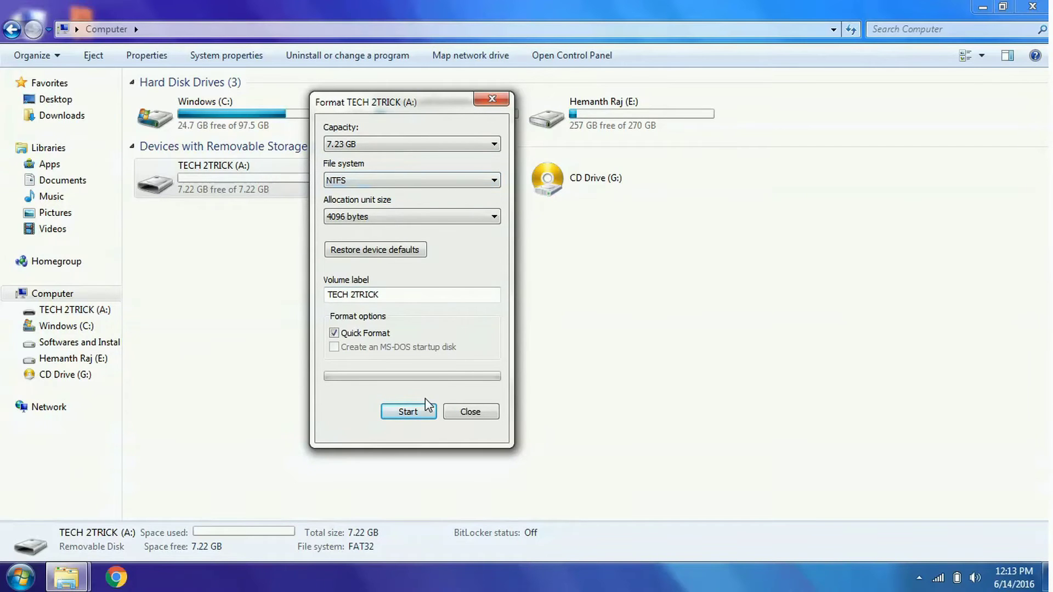
Step: Run the NTFS format, confirming the data-erase warning and dismissing Format Complete
click(416, 413)
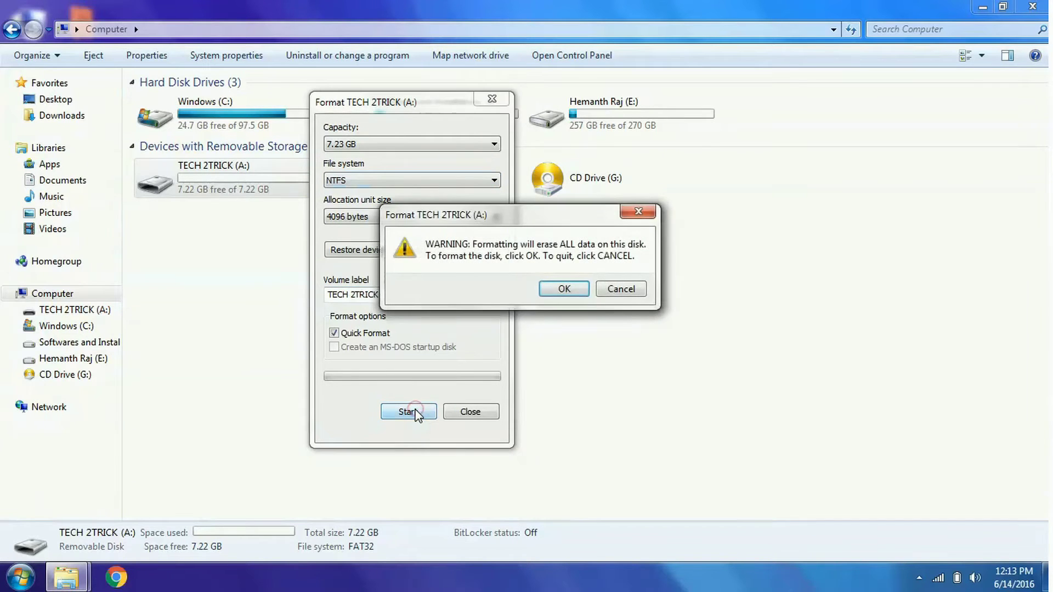
click(566, 287)
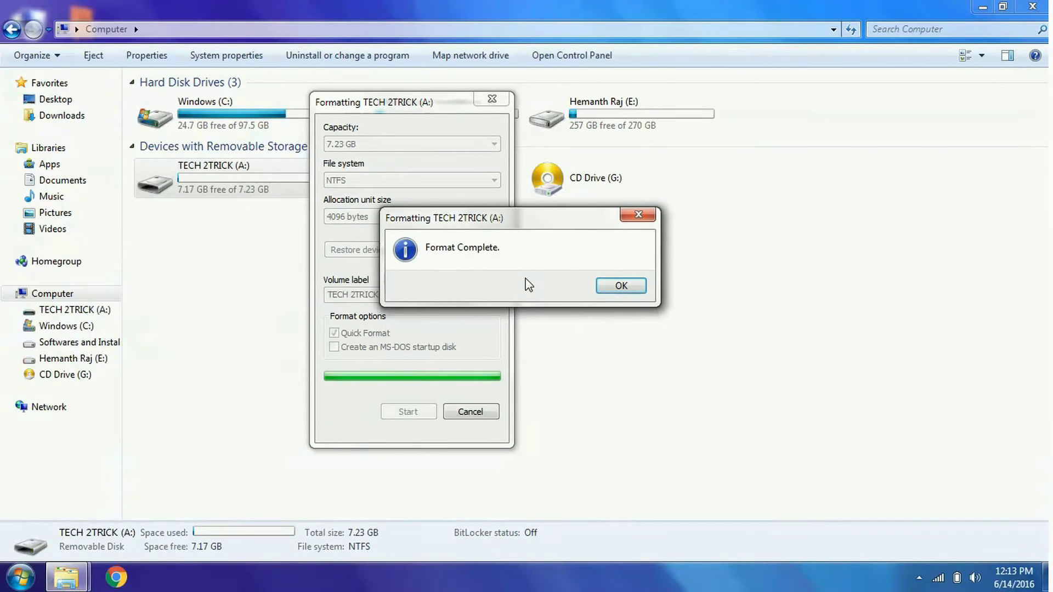
click(632, 292)
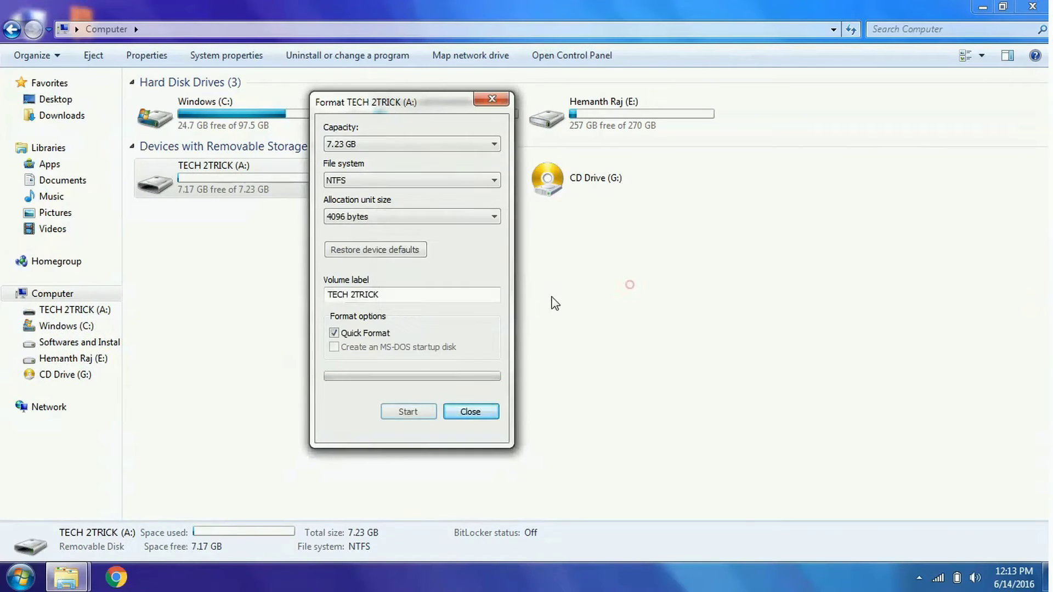
Step: Close Format, then select Sony Storage Media USB Device on the TECH 2TRICK (A:) Properties Hardware tab
click(470, 412)
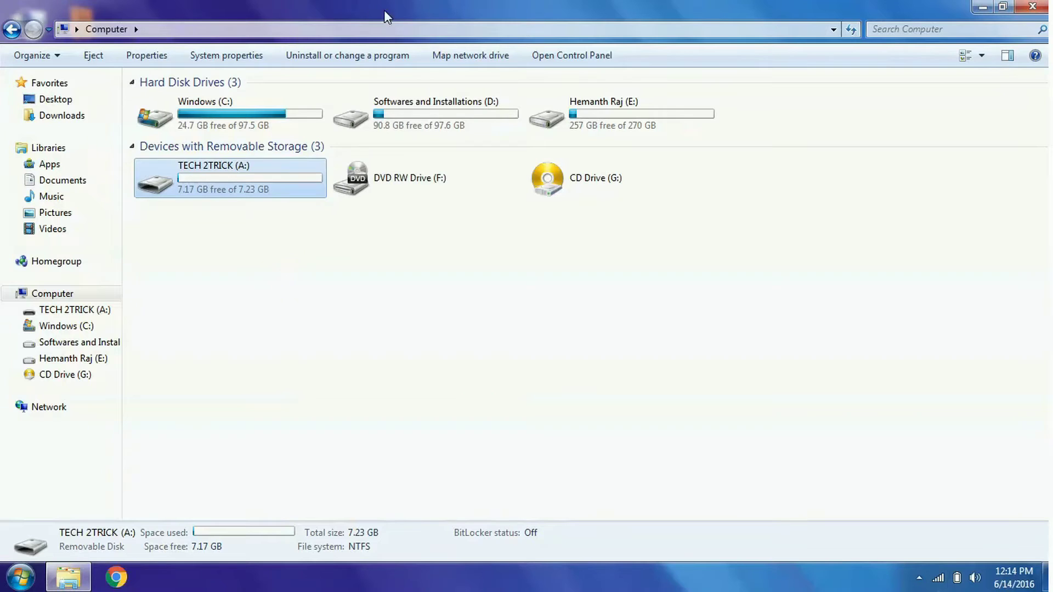
right_click(232, 176)
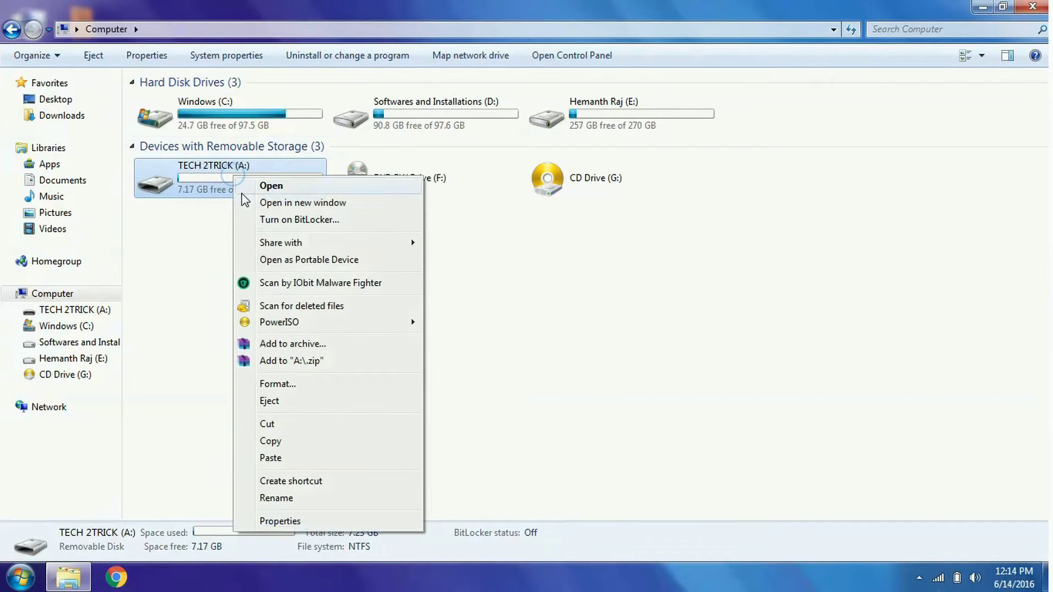
click(356, 521)
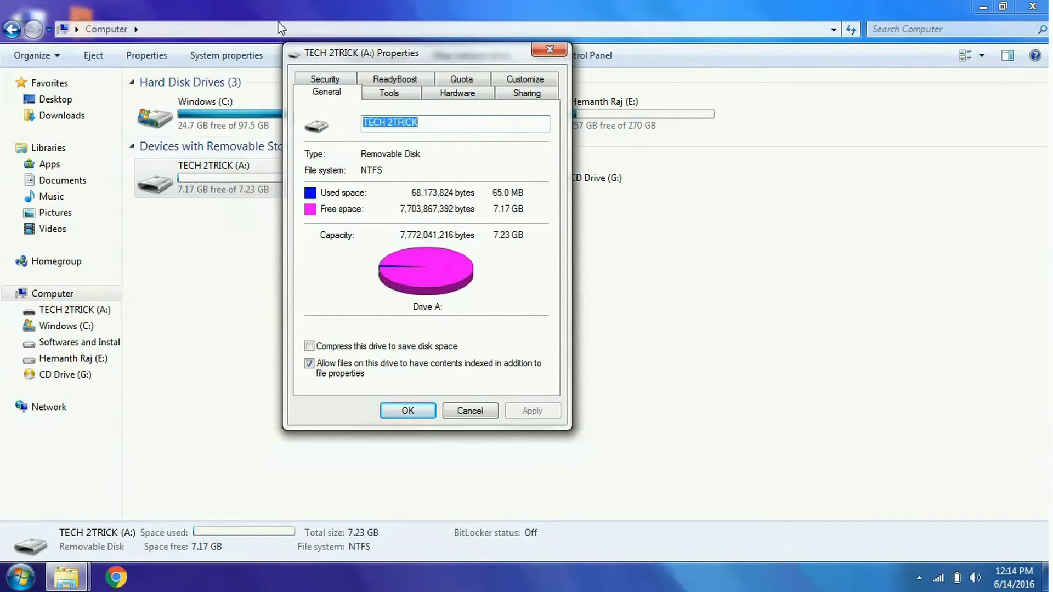
click(458, 94)
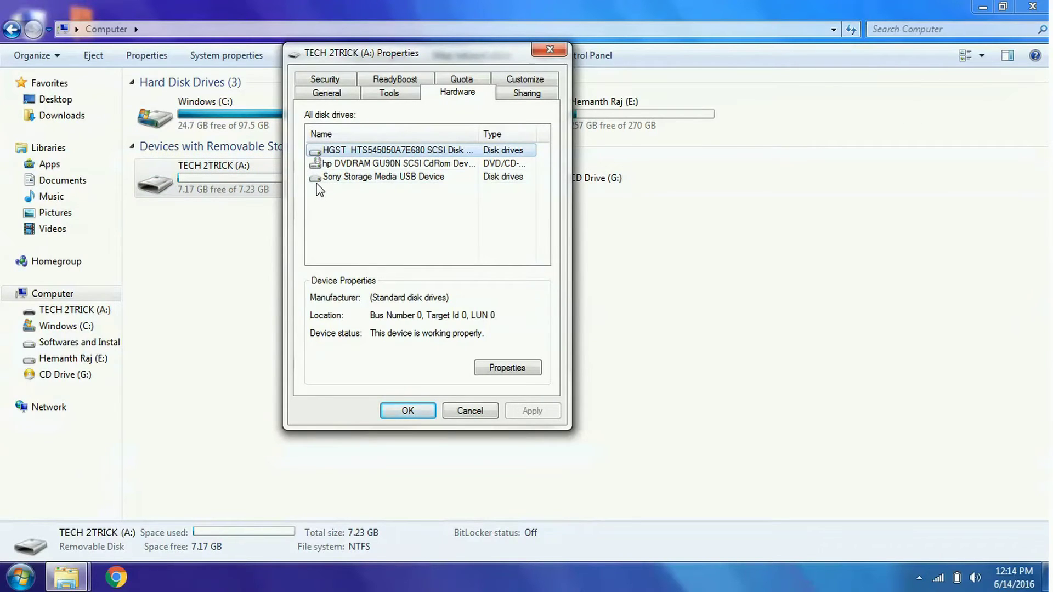
click(370, 177)
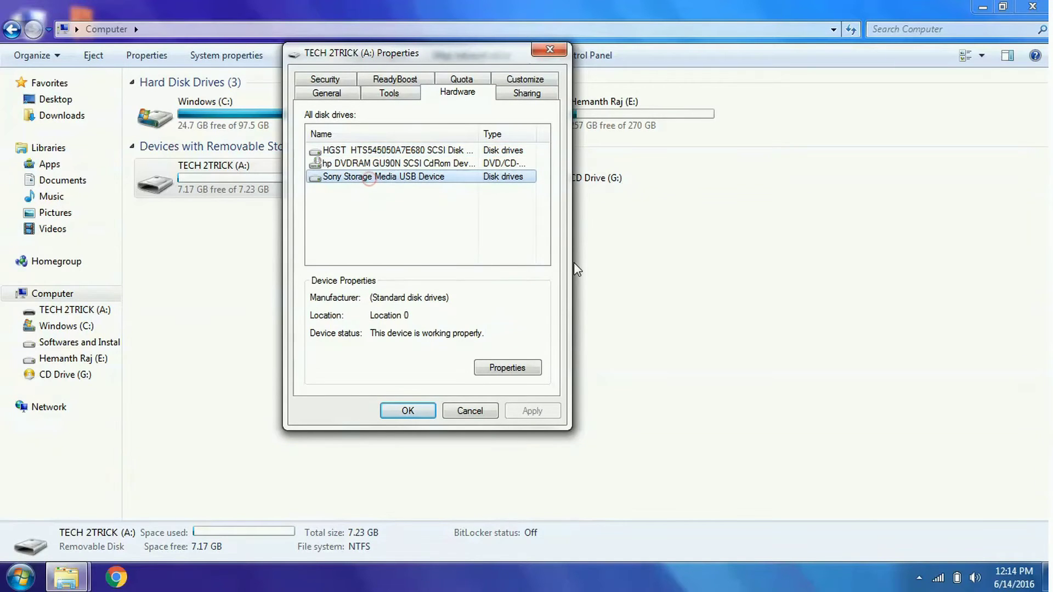
Step: Set the Sony Storage Media USB Device removal policy to Better performance and close both Properties windows
click(507, 367)
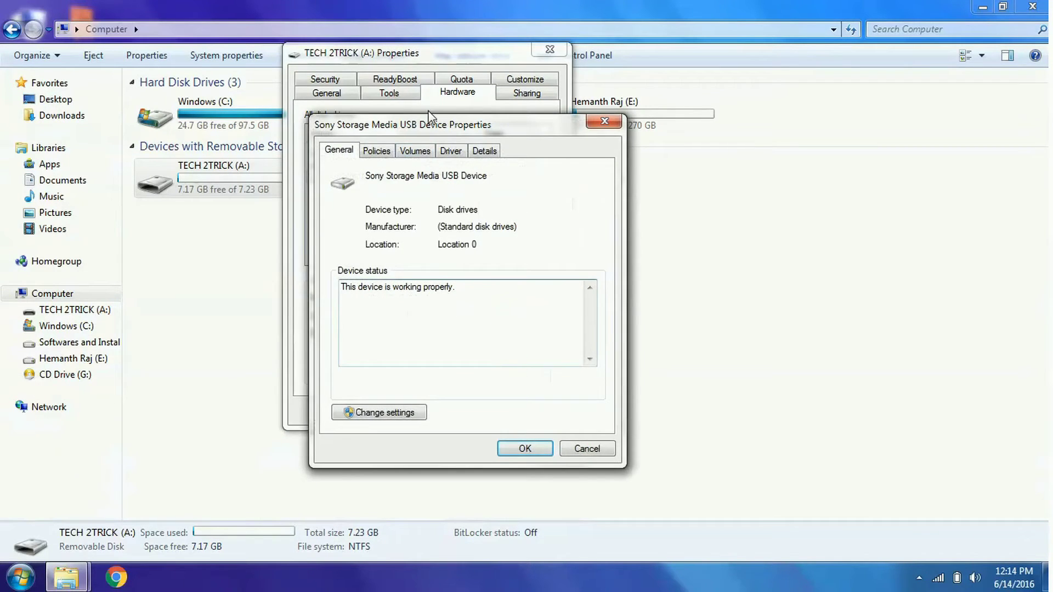
drag(439, 126, 485, 69)
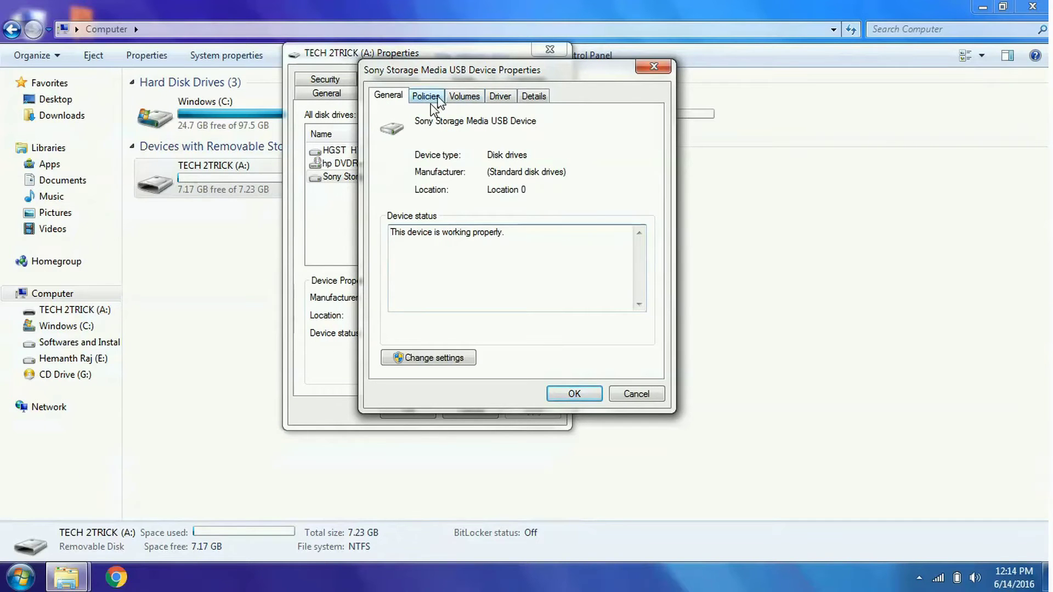
click(437, 97)
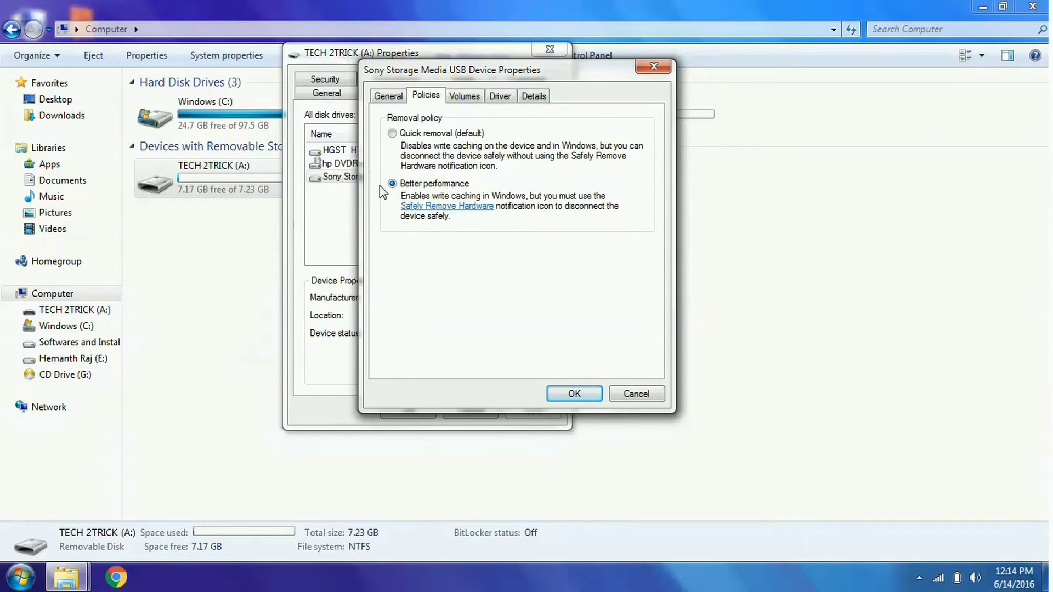
click(587, 394)
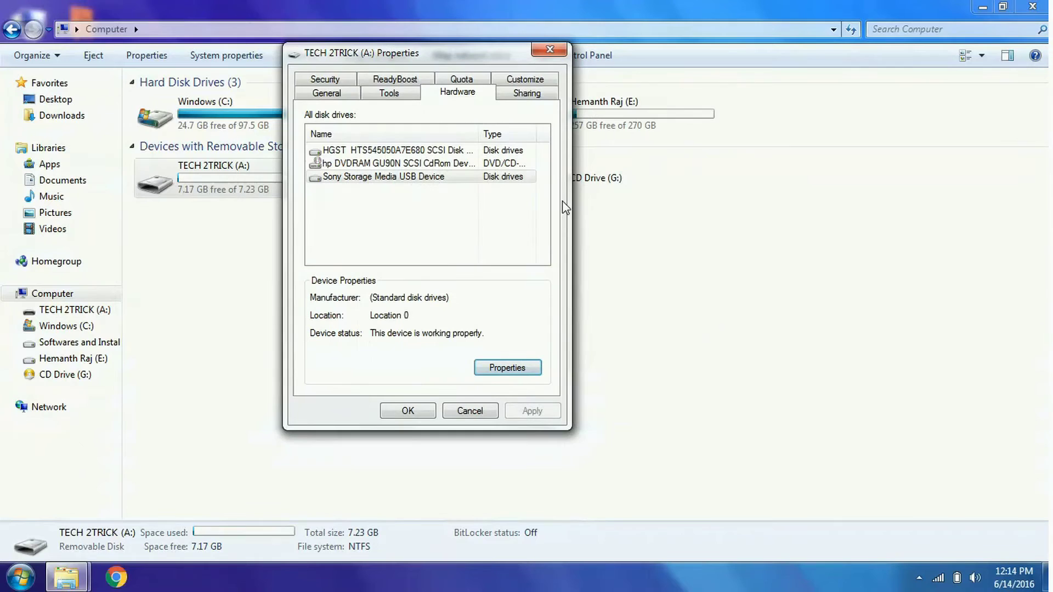
click(412, 408)
click(465, 252)
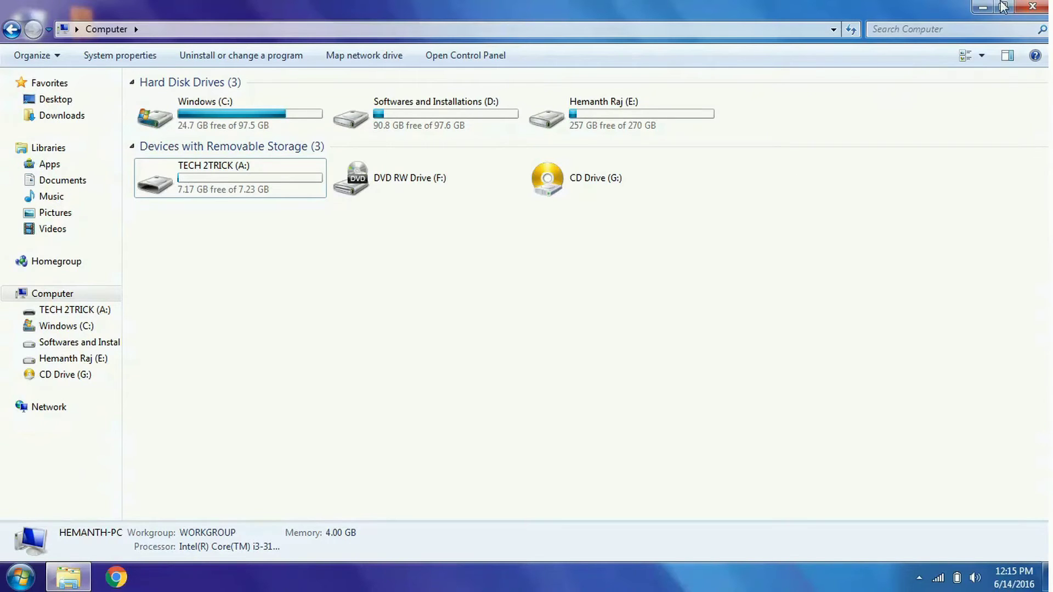
Step: Minimise the Computer window and select the teracopy installer icon on the desktop
click(982, 7)
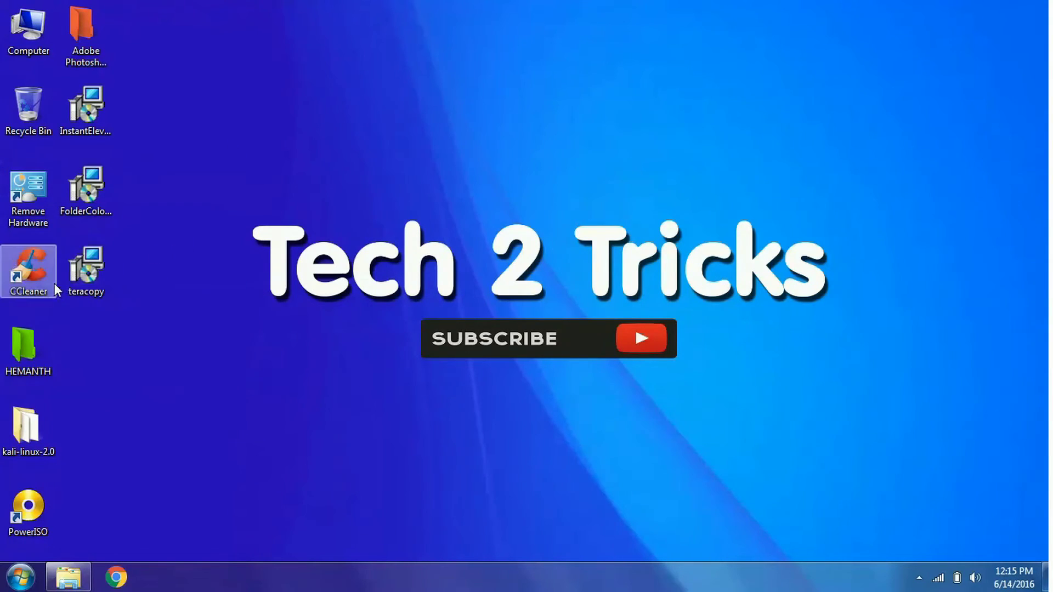
click(98, 275)
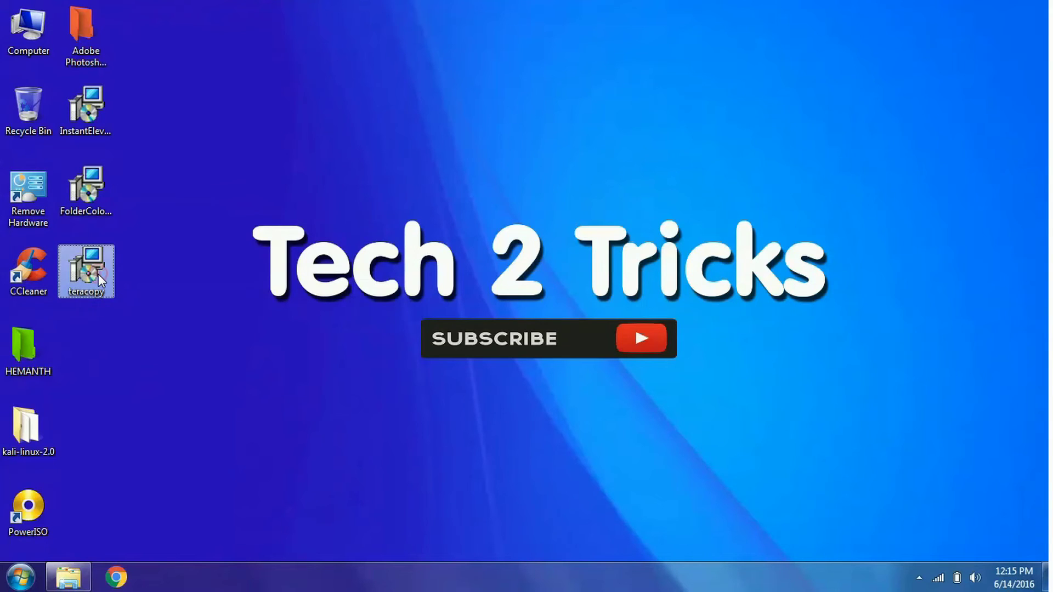
Step: Launch the TeraCopy installer and accept its license agreement
double_click(98, 274)
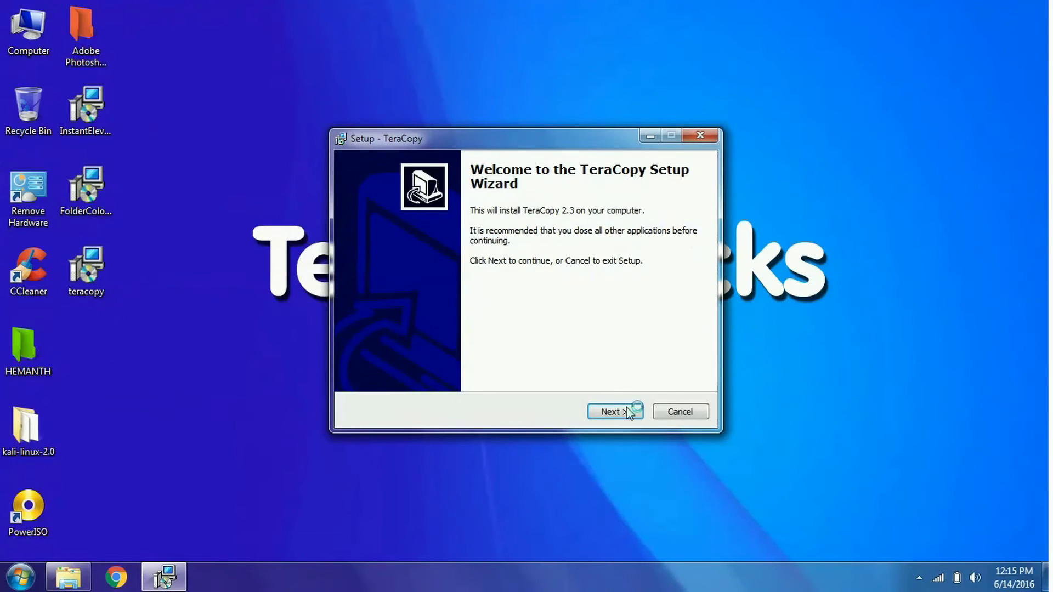
click(627, 413)
click(382, 364)
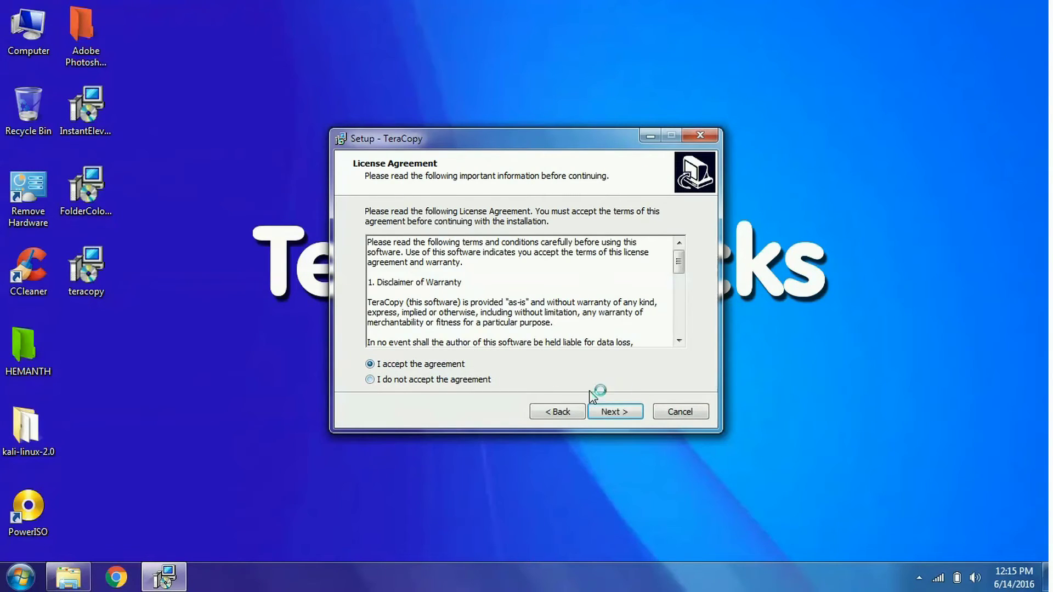
click(607, 411)
click(630, 412)
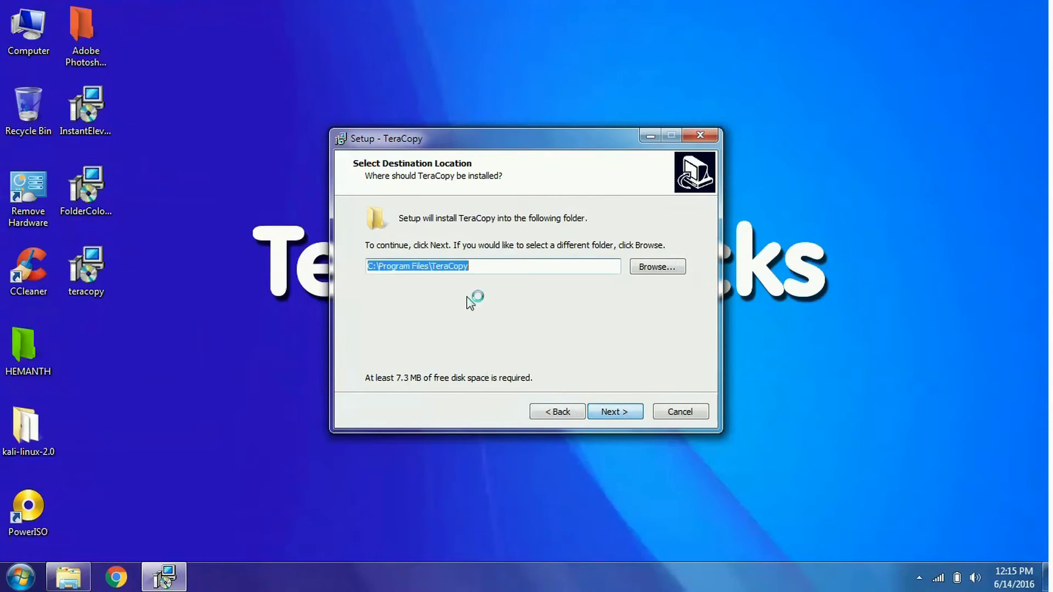
Step: Install TeraCopy 2.3 as the normal version to d:\Program Files\TeraCopy, launching it on finish
key(BackSpace)
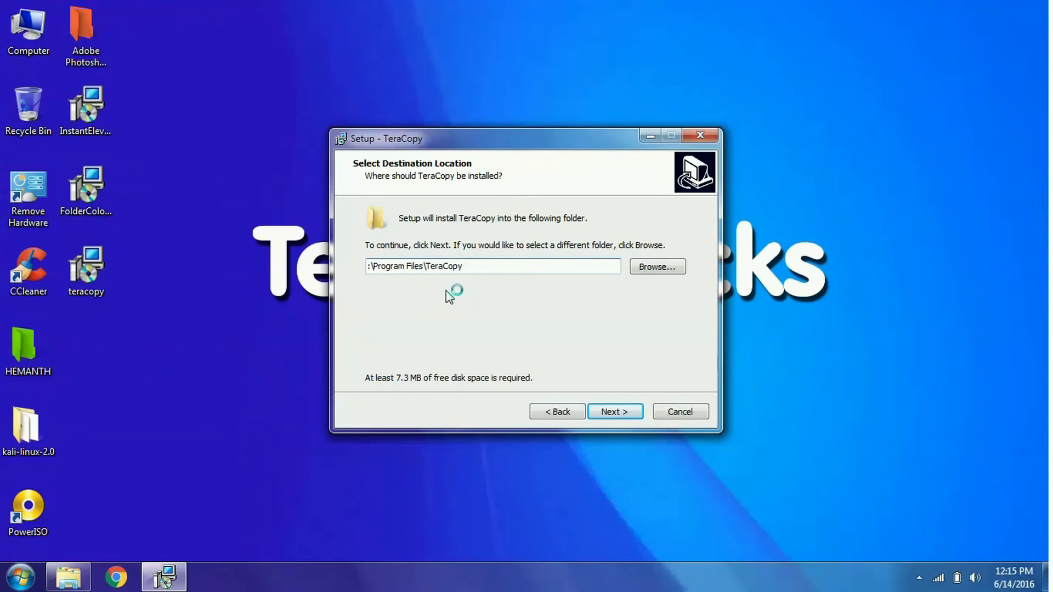
text(d)
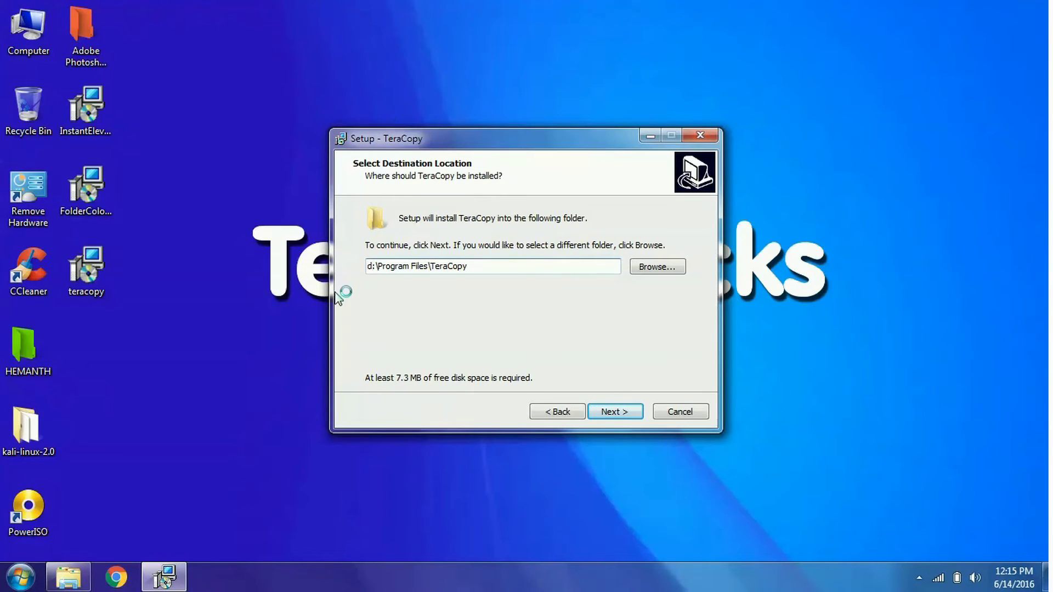
click(613, 410)
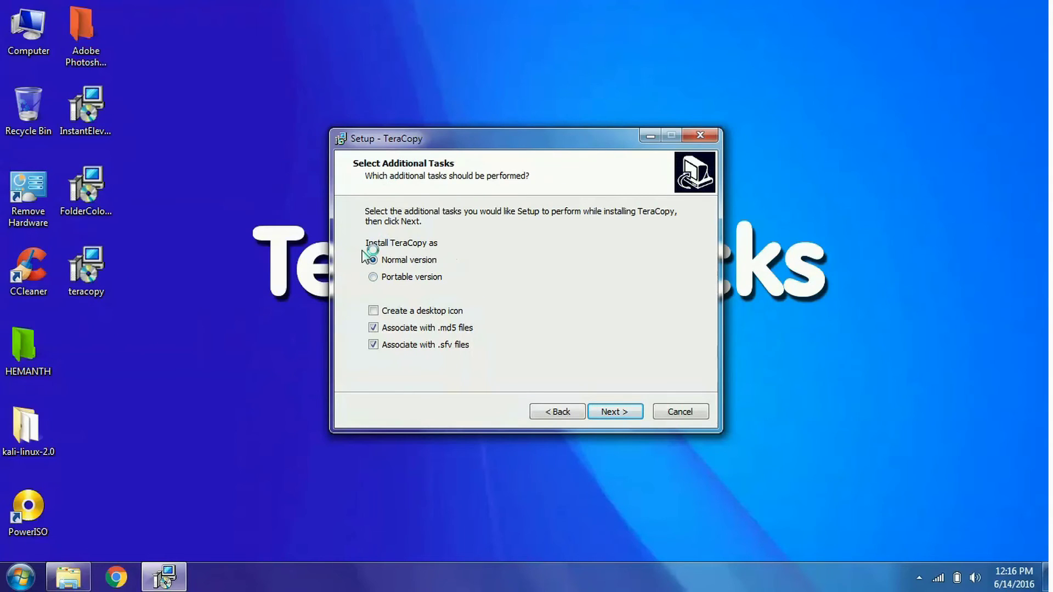
drag(425, 143, 377, 106)
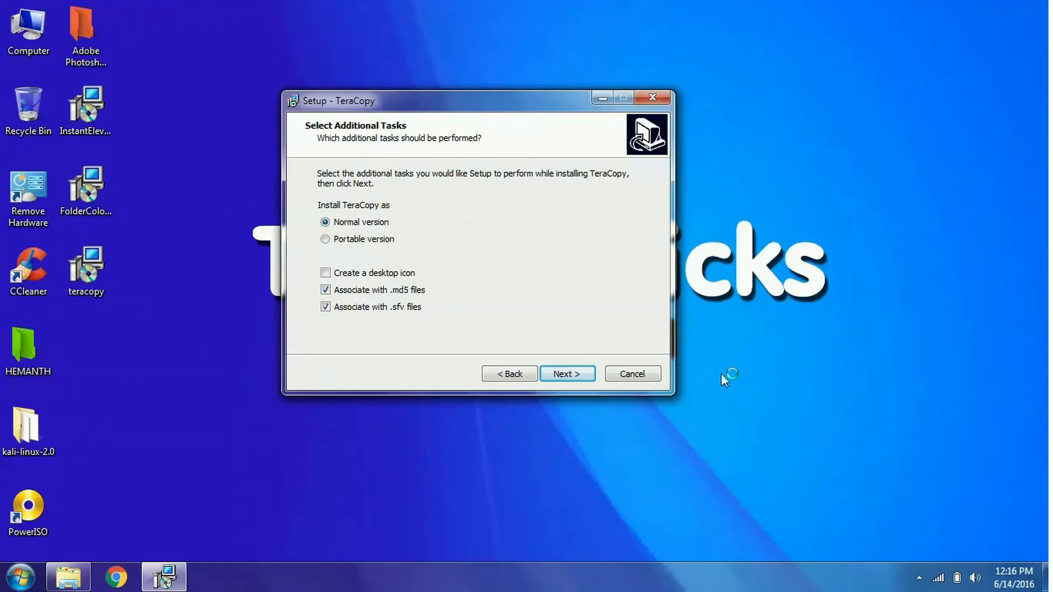
click(570, 375)
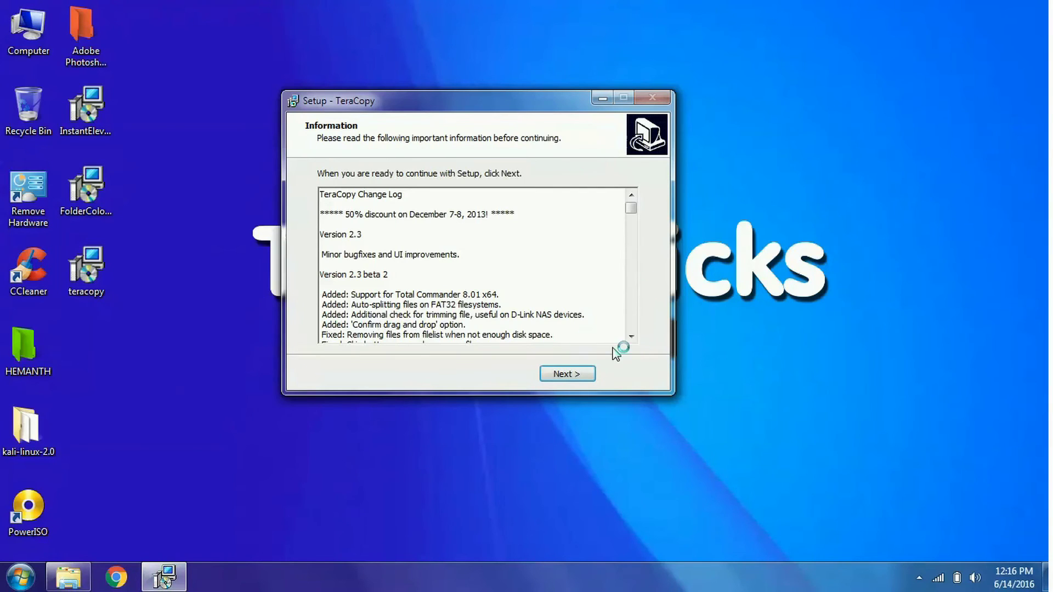
click(573, 373)
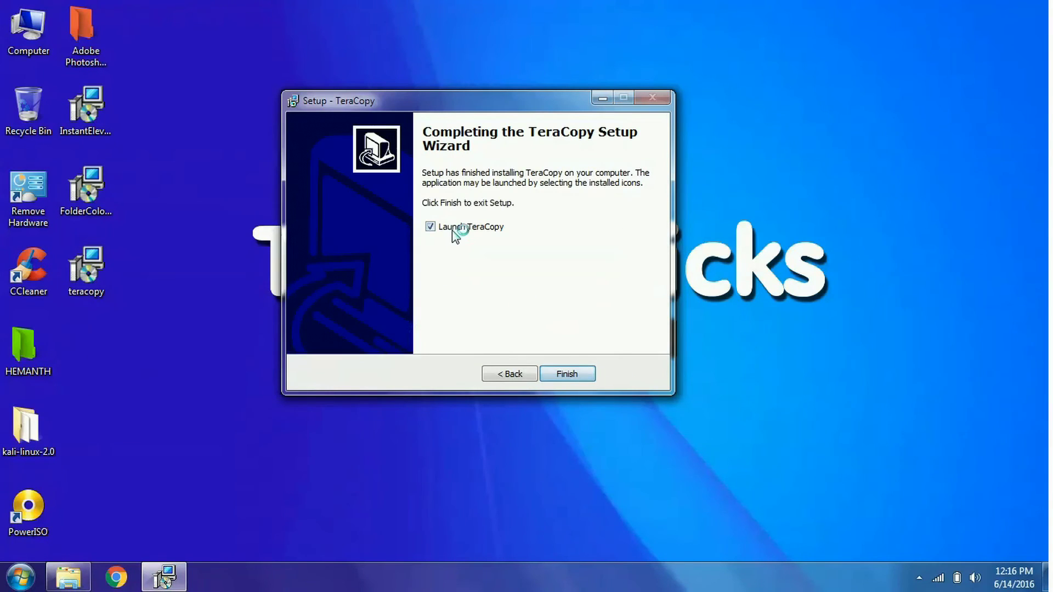
click(565, 371)
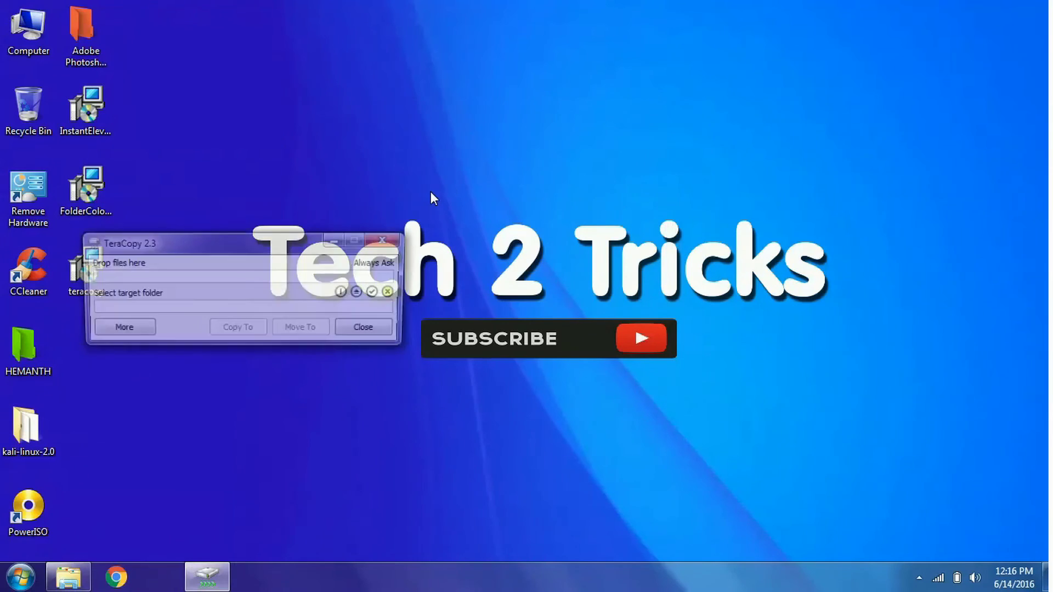
Step: Add the 2.0 MB desktop installer file to TeraCopy's transfer list
drag(275, 252, 552, 67)
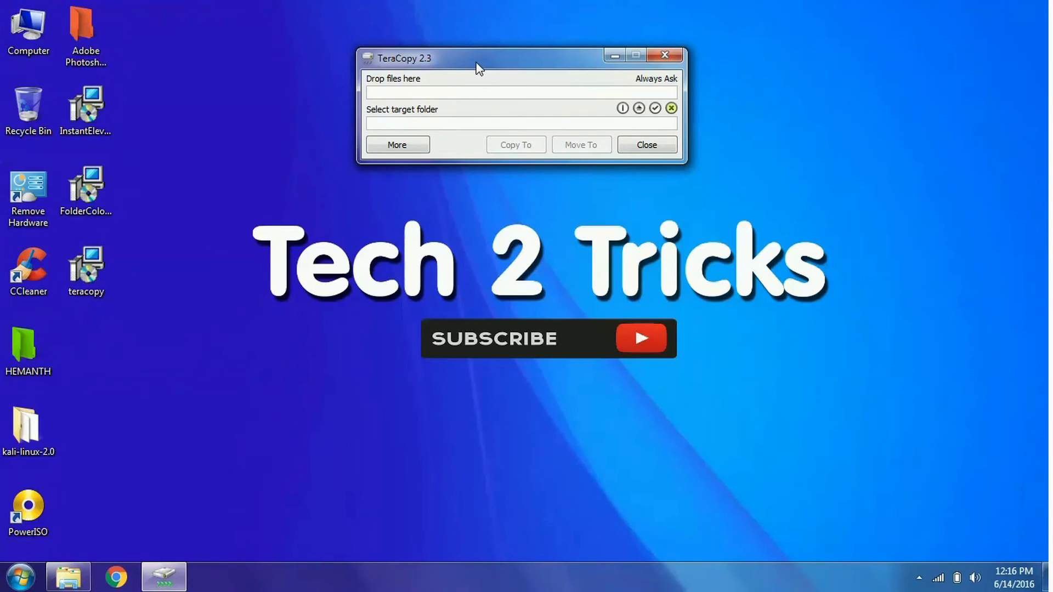
drag(475, 61, 440, 120)
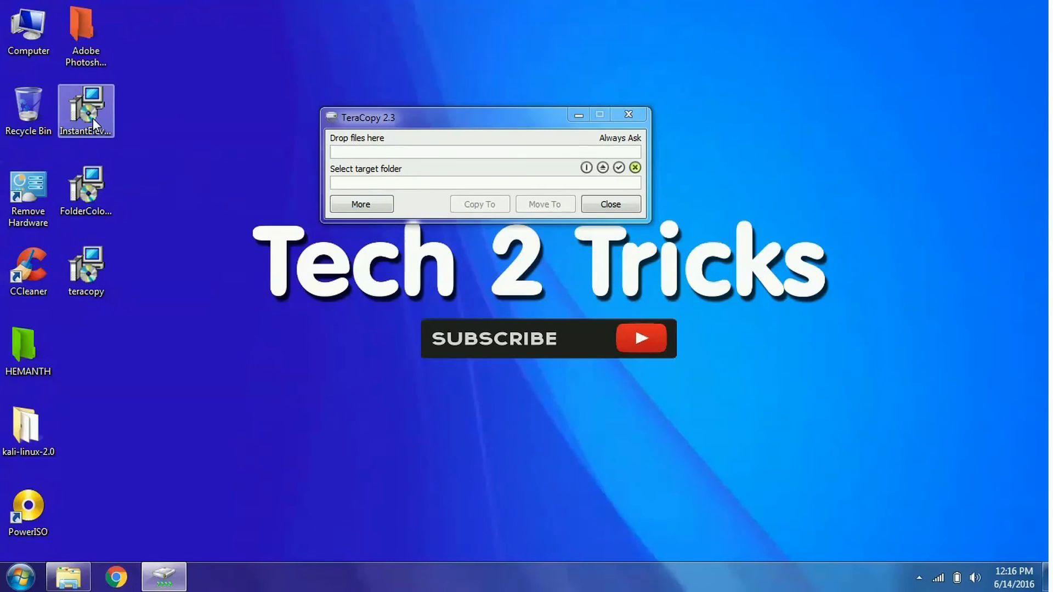
drag(93, 117, 357, 148)
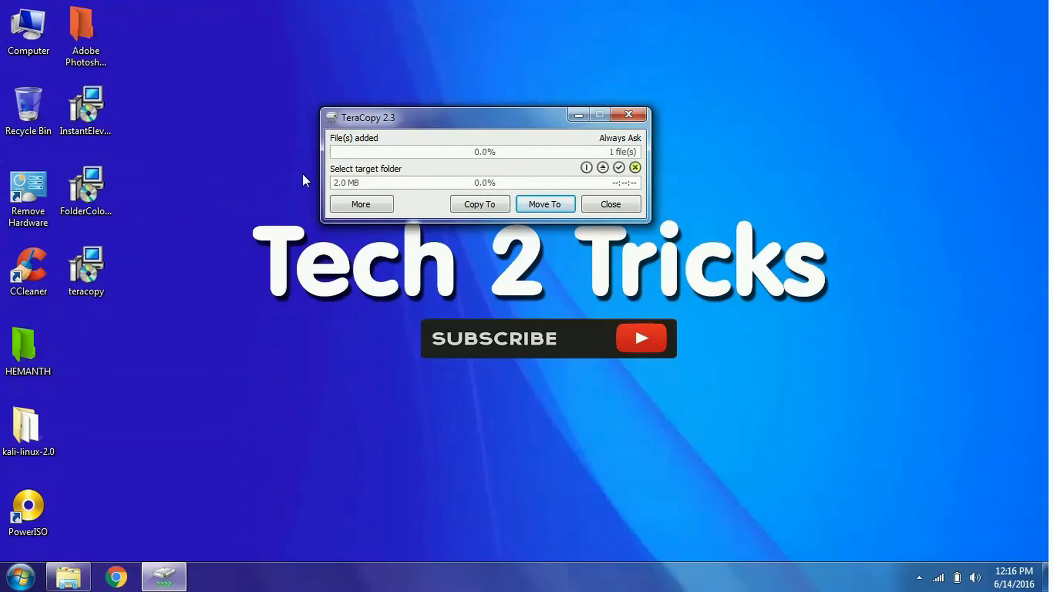
Step: Set TECH 2TRICK (A:) as the target folder and copy the file to it
click(371, 170)
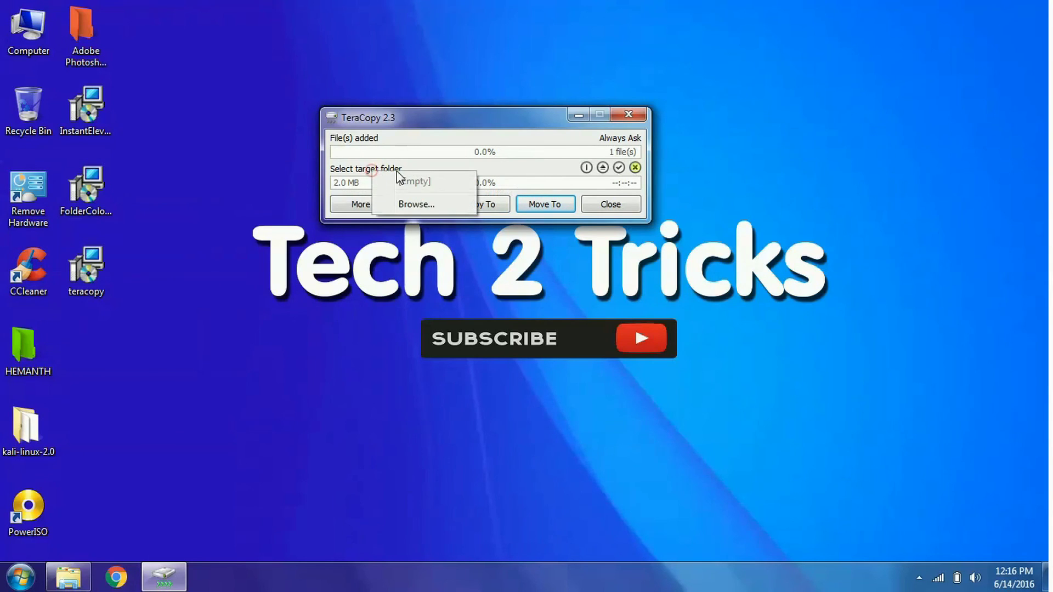
click(417, 204)
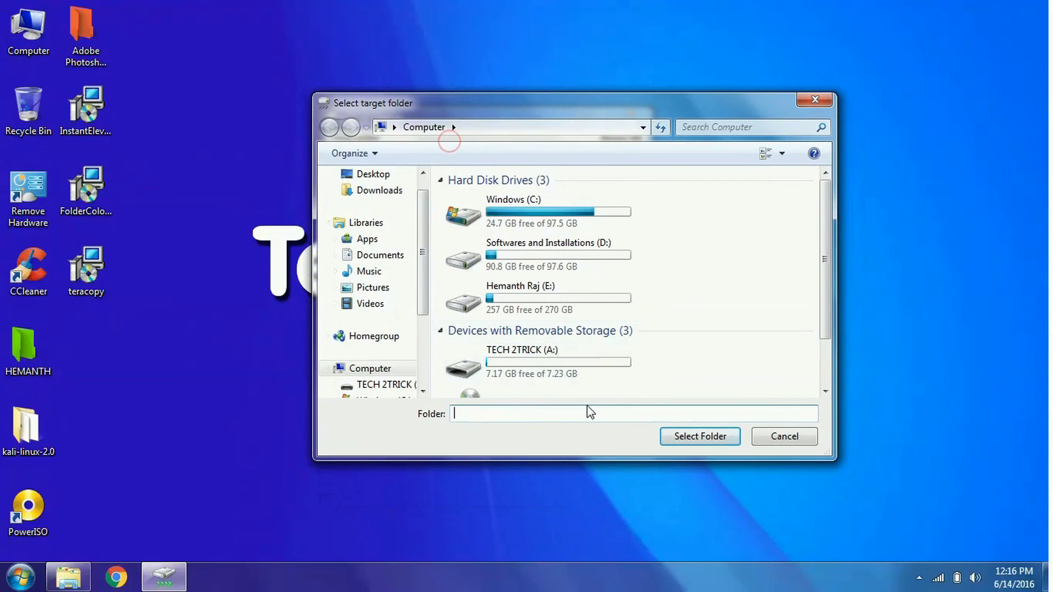
click(484, 364)
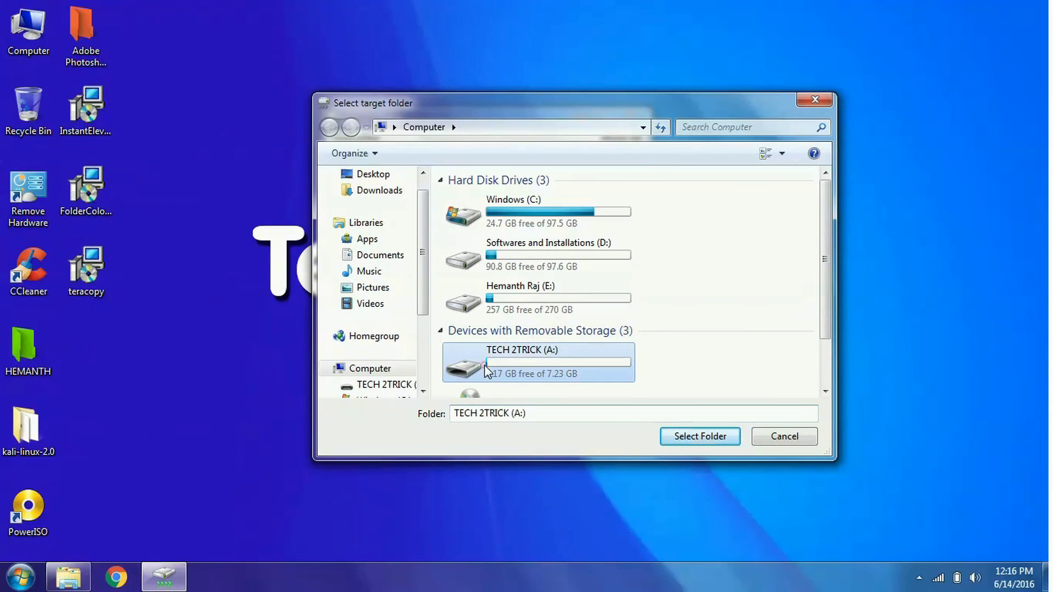
click(706, 438)
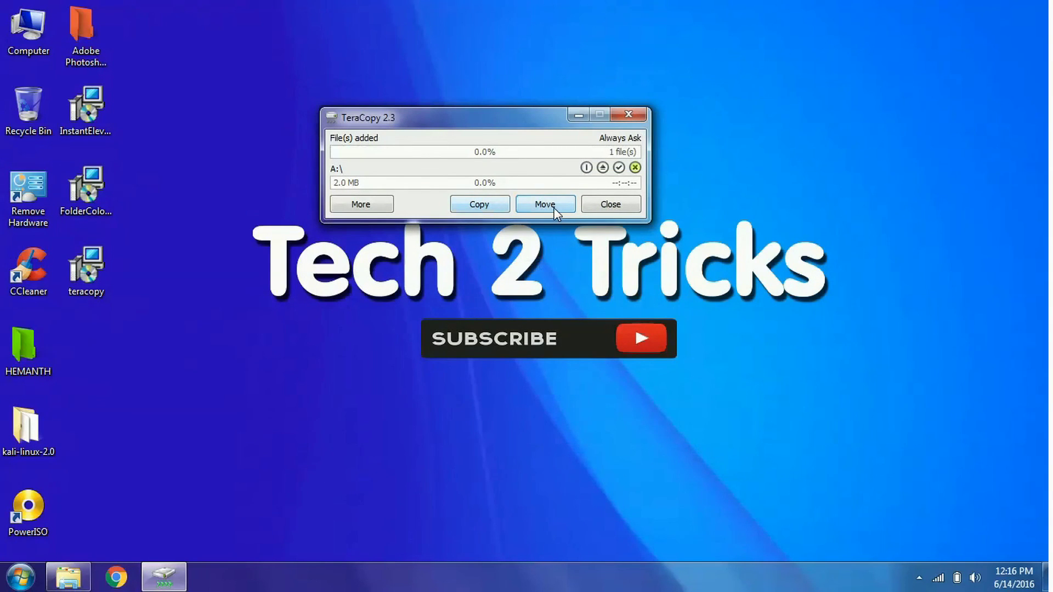
click(488, 205)
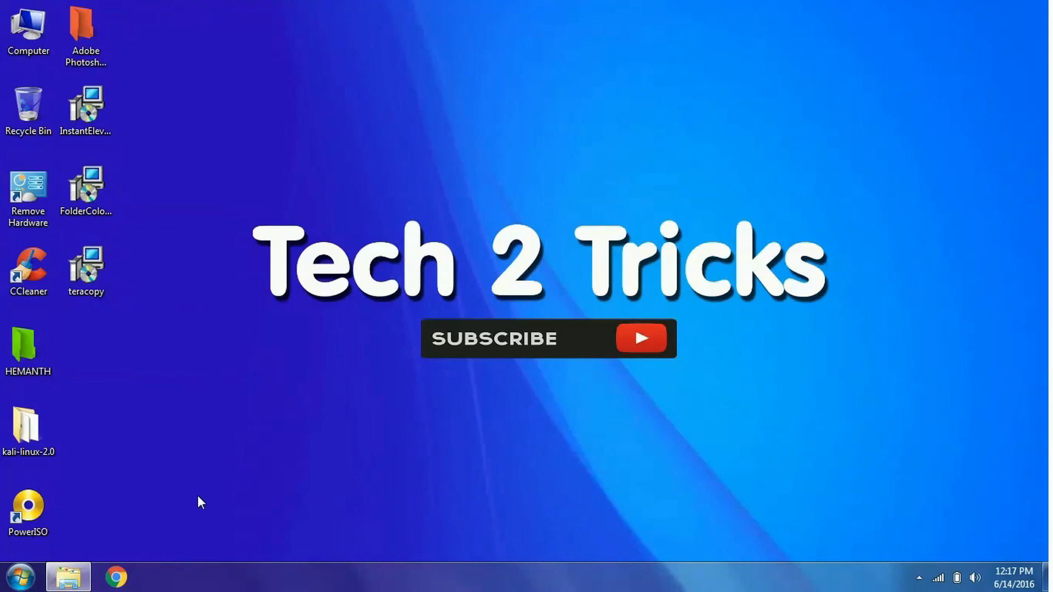
mouse_move(75, 575)
click(87, 517)
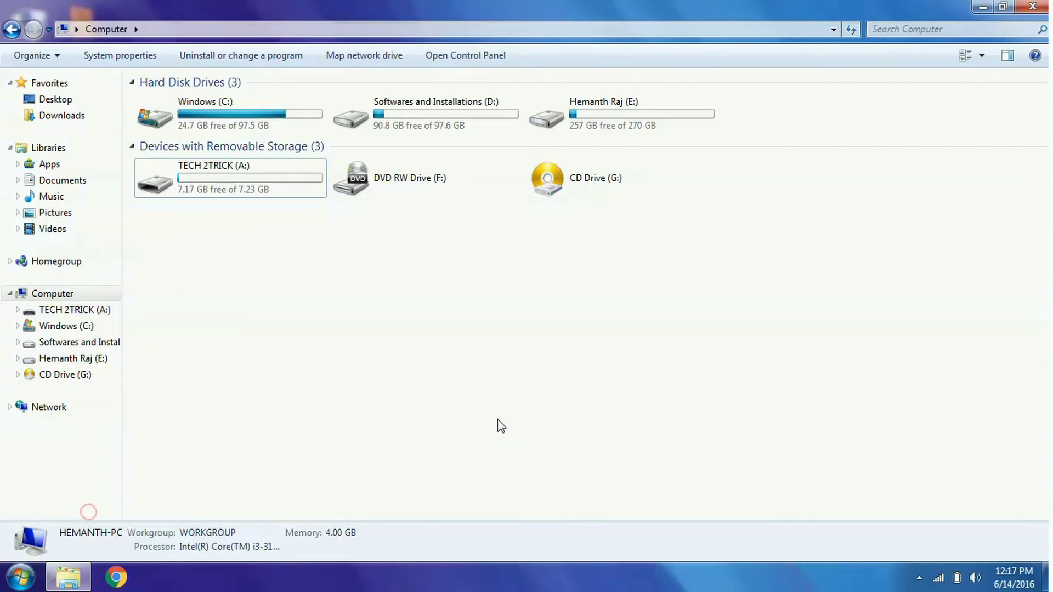